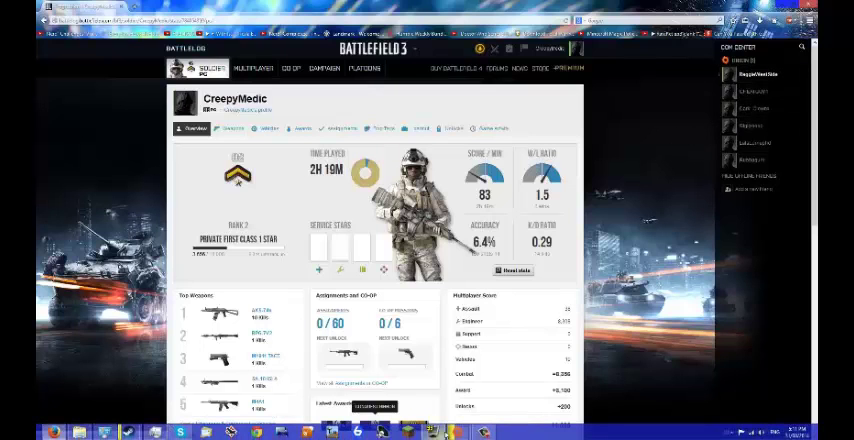
- Close the friends list and File Explorer, then focus the group call's message box
click(474, 395)
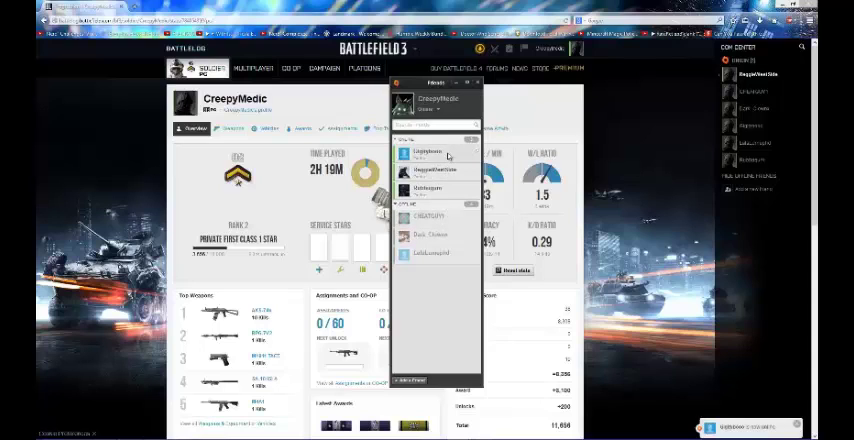
click(477, 82)
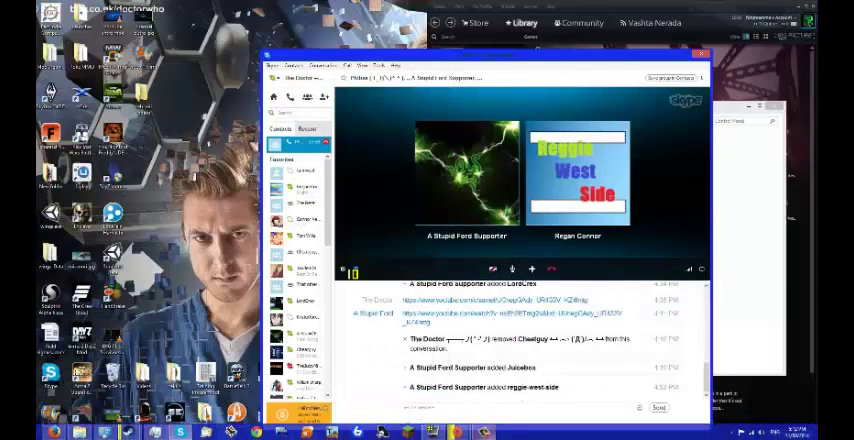
click(491, 432)
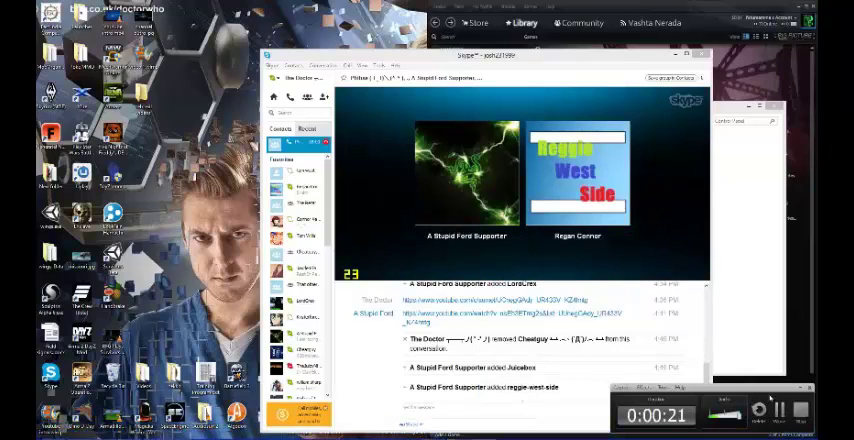
click(533, 260)
click(549, 411)
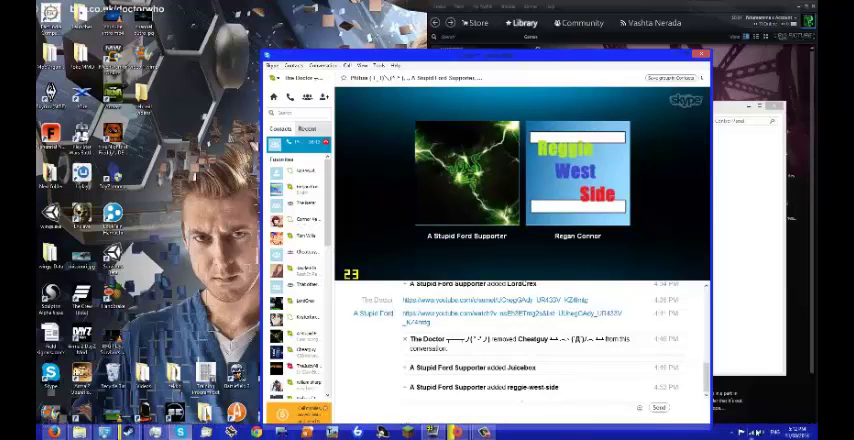
- Check the per-application volumes in Volume Mixer, then close it
click(760, 432)
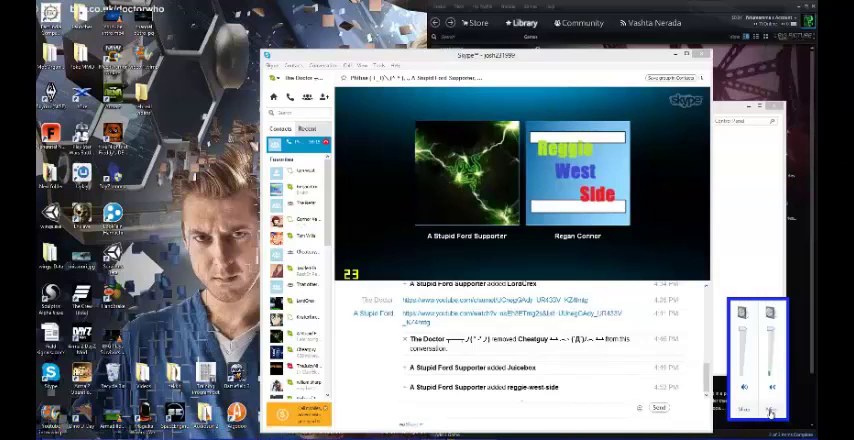
click(769, 411)
drag(705, 407, 787, 406)
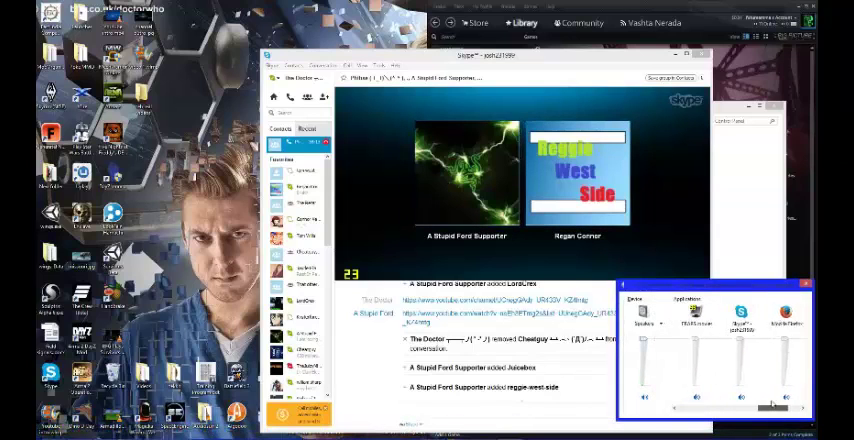
click(806, 284)
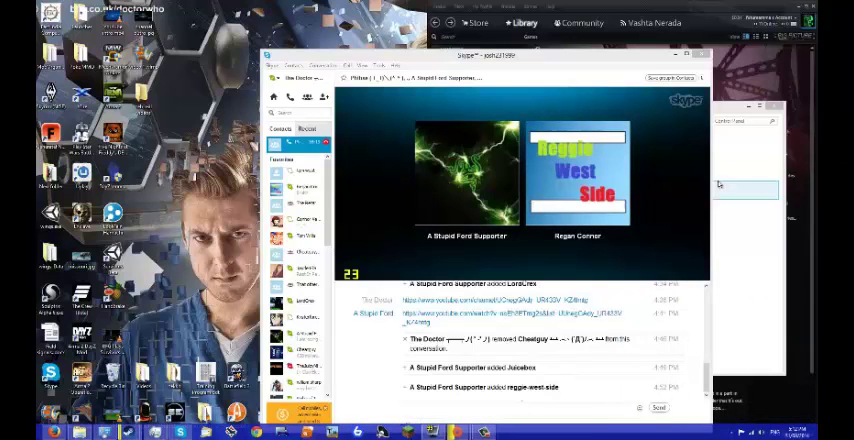
- Review the Recording Microphone's Levels, Listen and Advanced properties in Sound settings
click(731, 130)
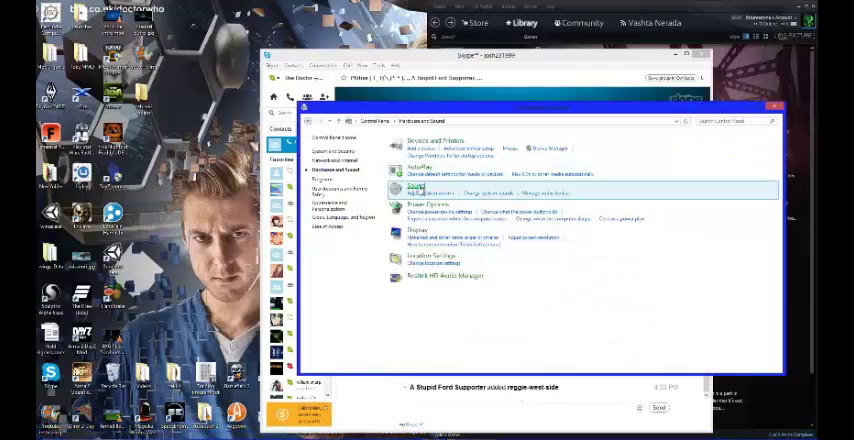
click(572, 193)
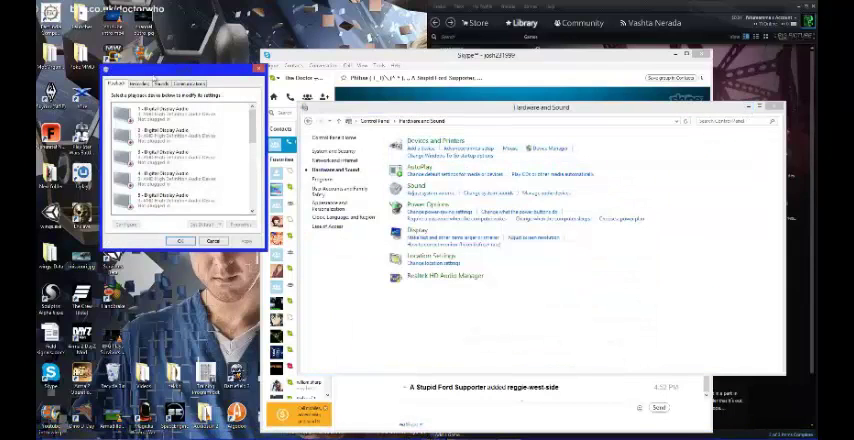
click(161, 84)
click(138, 84)
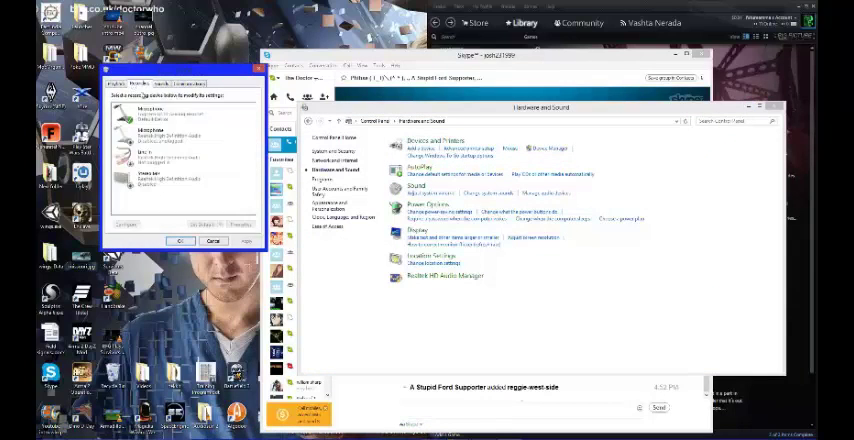
double_click(172, 112)
click(165, 114)
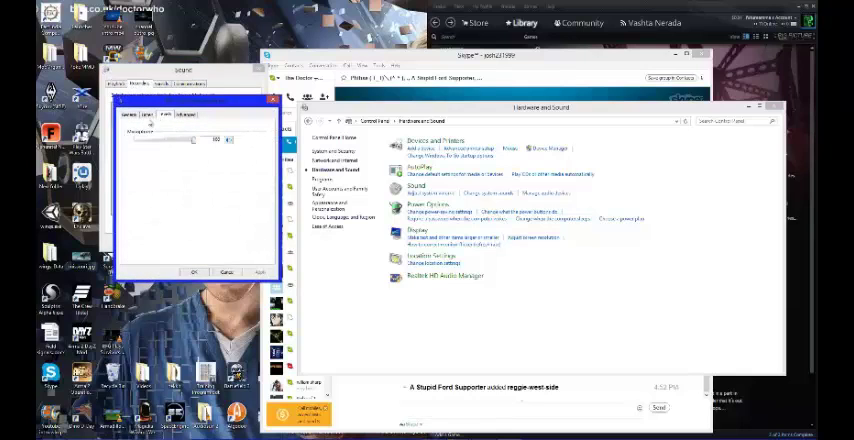
click(147, 115)
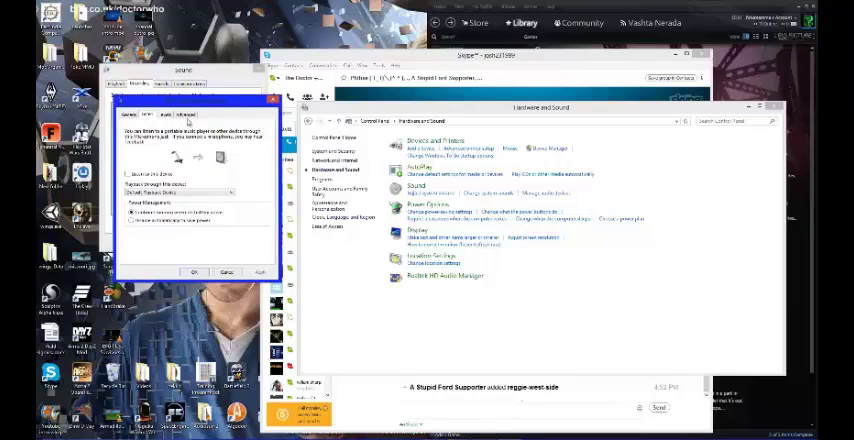
click(186, 115)
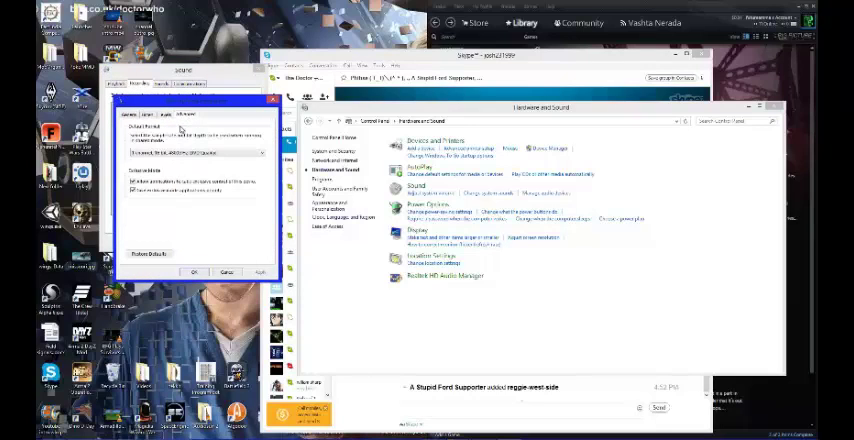
click(194, 272)
- Close the sound settings, look over the Origin friends list, and close it
click(183, 240)
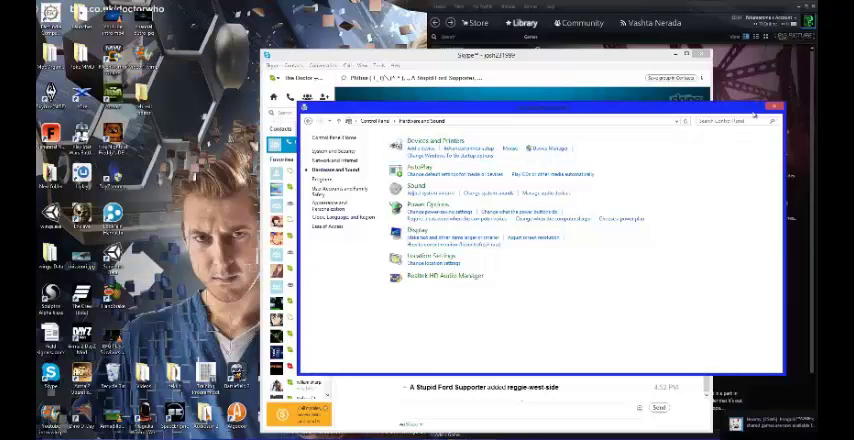
click(777, 105)
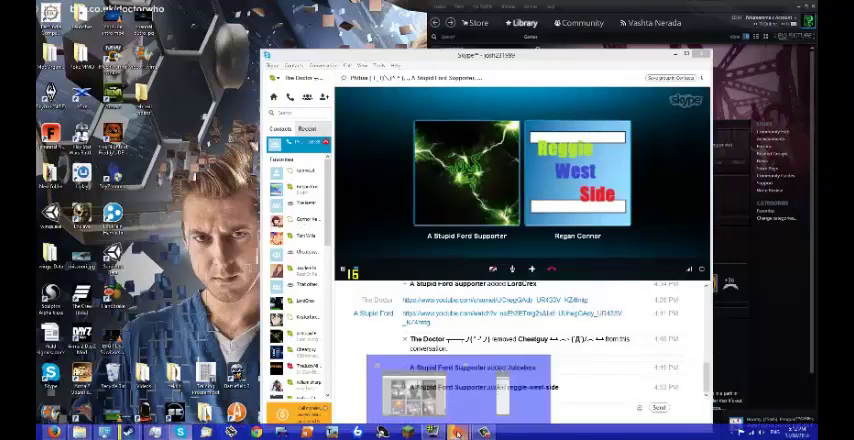
click(457, 432)
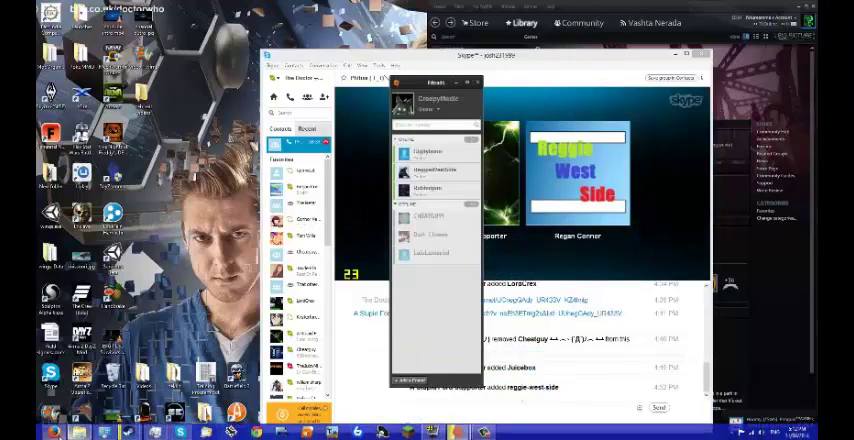
double_click(430, 170)
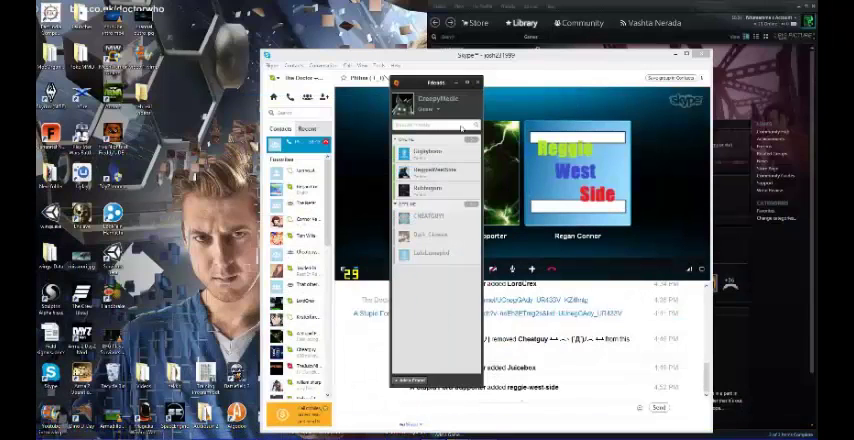
click(451, 62)
drag(451, 63, 416, 38)
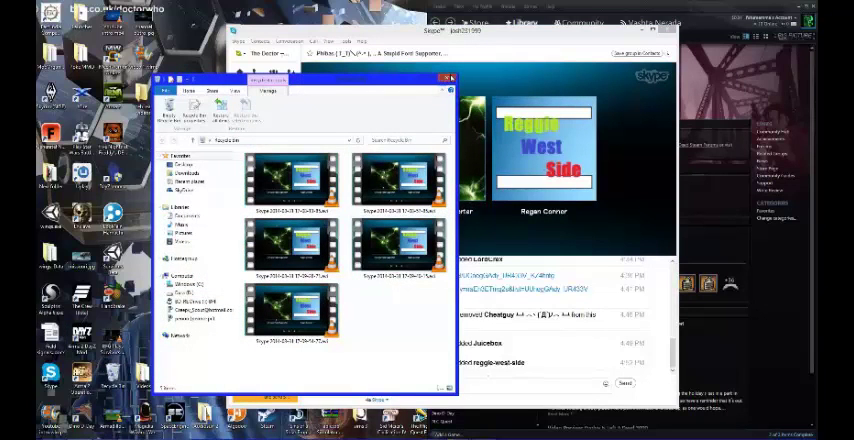
- Close the recordings folder and permanently delete the Recycle Bin's three items
key(alt+F4)
right_click(104, 380)
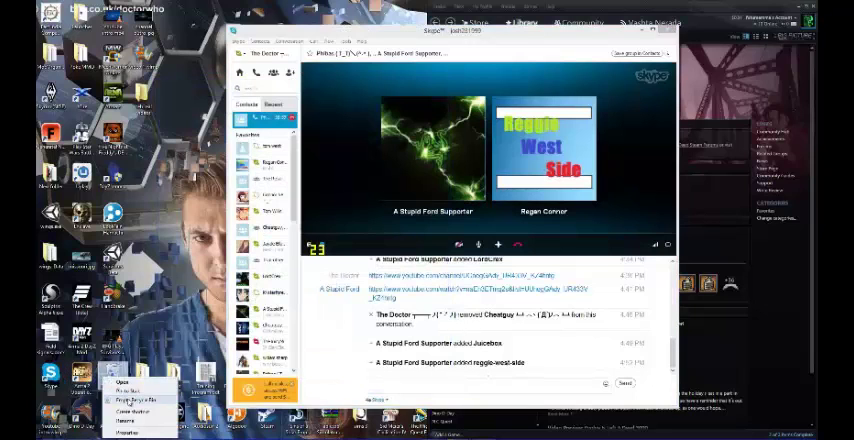
click(135, 399)
click(458, 232)
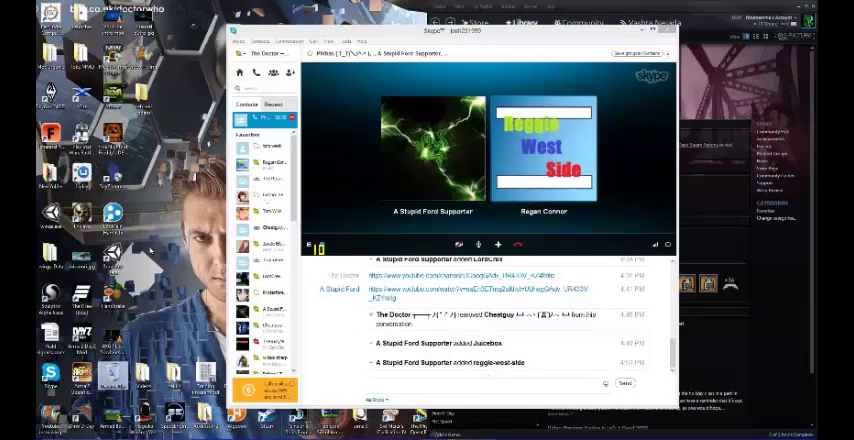
click(698, 22)
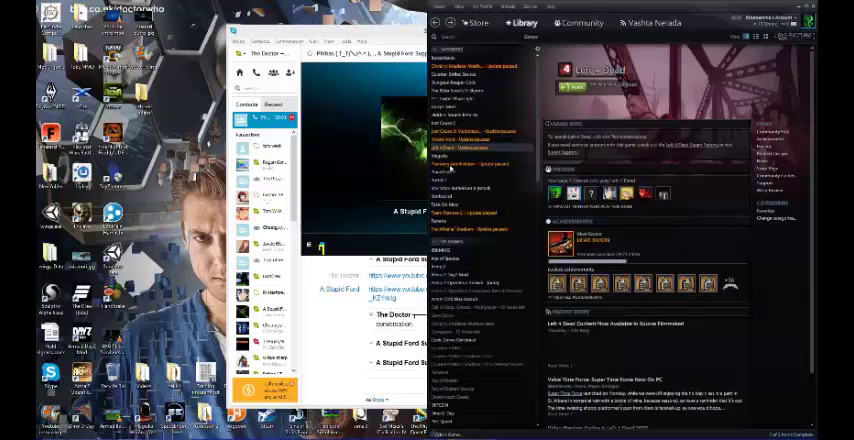
scroll(439, 194, down, 3)
scroll(439, 194, down, 2)
scroll(464, 216, down, 3)
scroll(464, 216, down, 3)
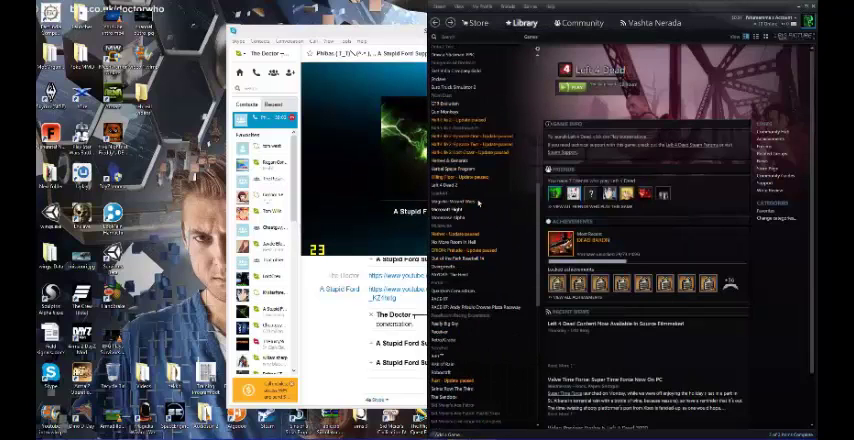
scroll(480, 198, down, 3)
scroll(480, 198, down, 3)
scroll(477, 203, down, 3)
scroll(477, 203, up, 3)
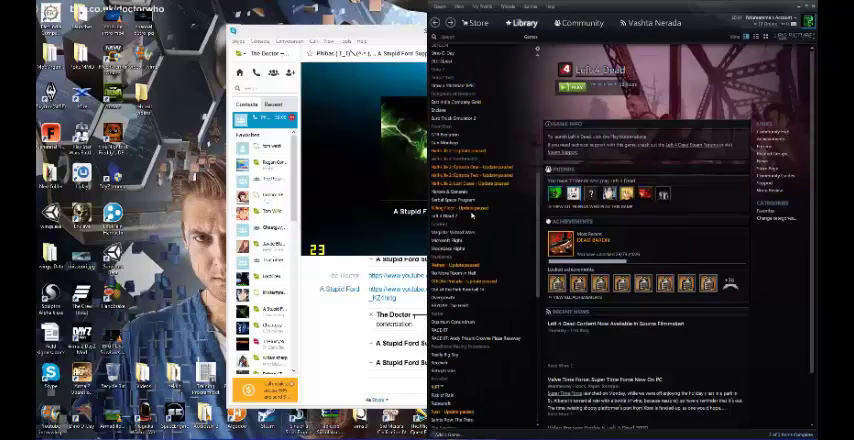
scroll(478, 203, up, 3)
scroll(480, 203, up, 3)
scroll(482, 204, up, 3)
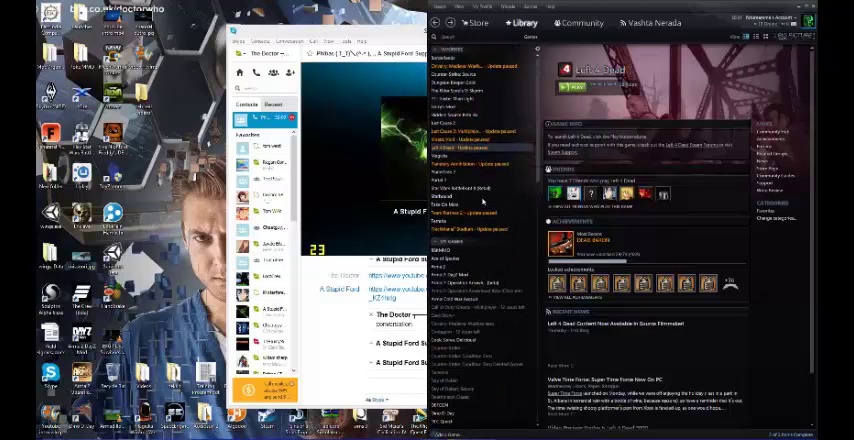
- Close the Steam library and reposition the Skype group call window
click(797, 8)
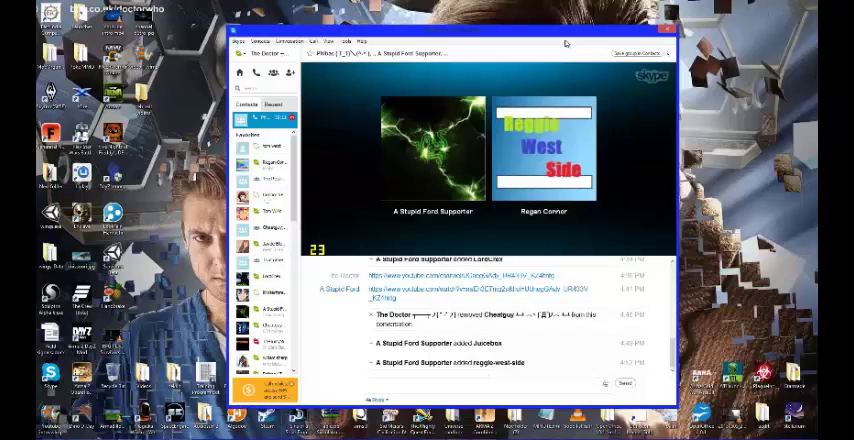
mouse_move(545, 40)
mouse_down()
mouse_move(523, 28)
mouse_move(535, 35)
mouse_up()
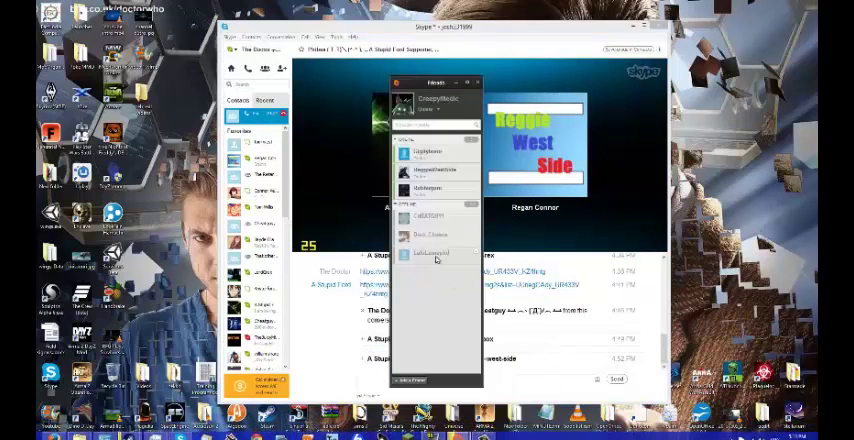
- Start an Origin chat with the first online friend and send a message
right_click(443, 159)
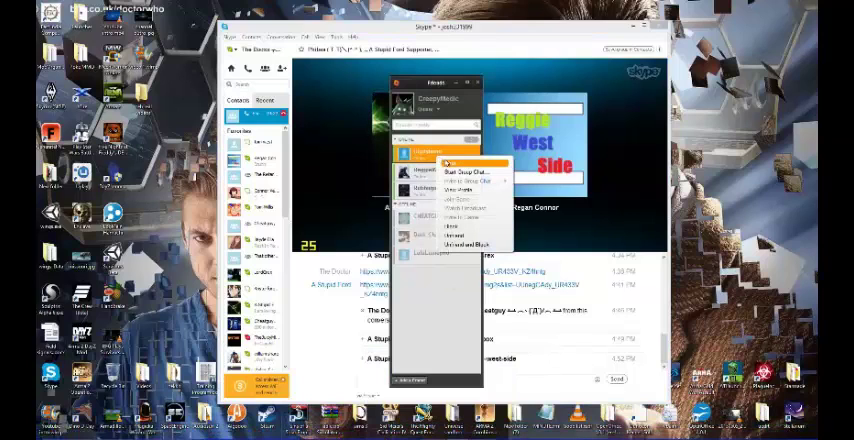
click(449, 163)
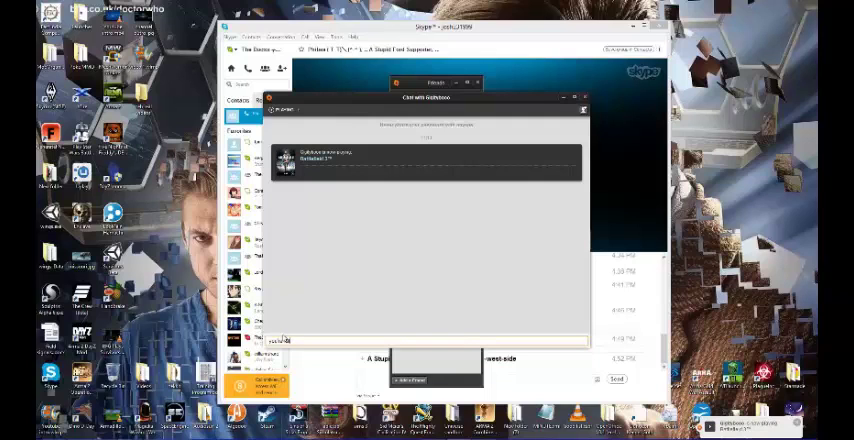
key(Return)
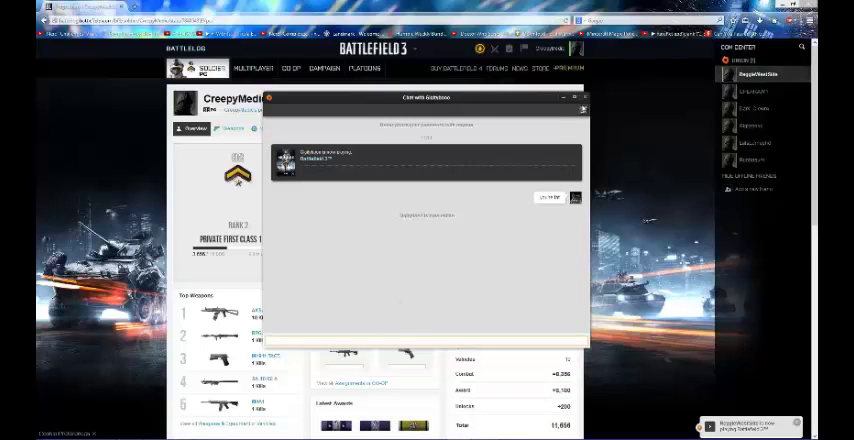
- Close the Origin chat window covering the Battlefield 3 profile page
click(584, 97)
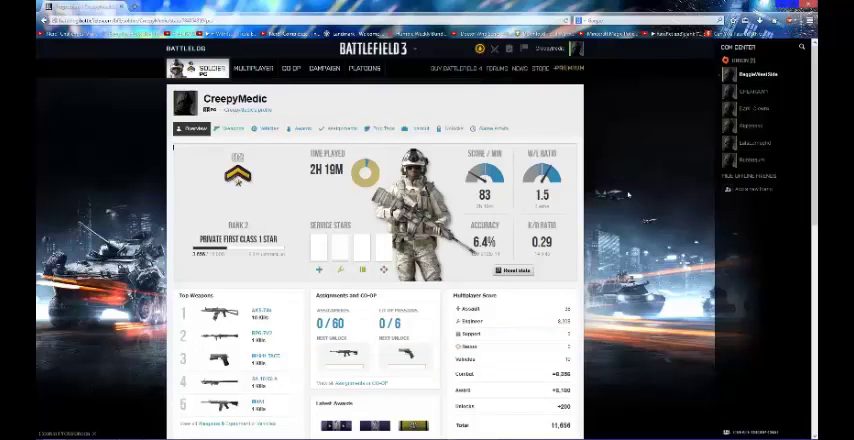